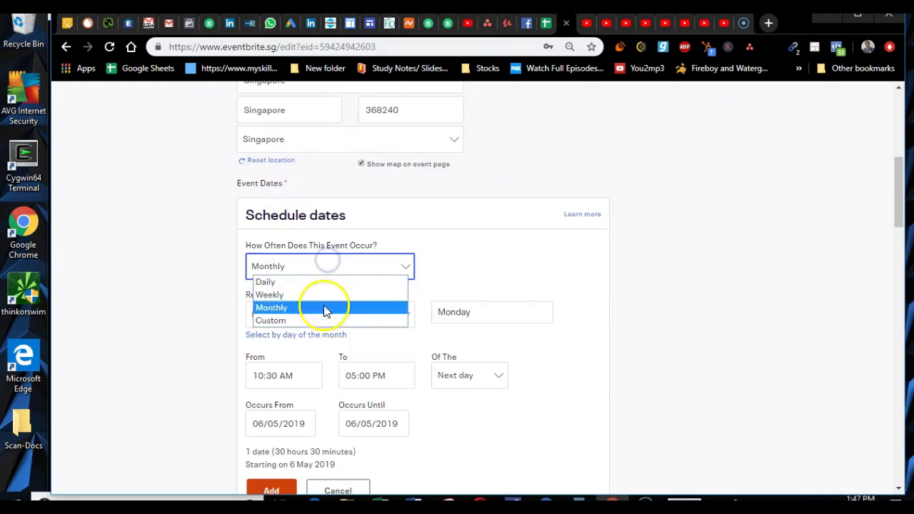
- Set the event schedule to Custom, from 09:30 AM to 05:30 PM, on 06/05/2019
{"action": "left_click", "coordinate": [323, 320]}
{"action": "scroll", "coordinate": [496, 282], "scroll_direction": "down", "scroll_amount": 2}
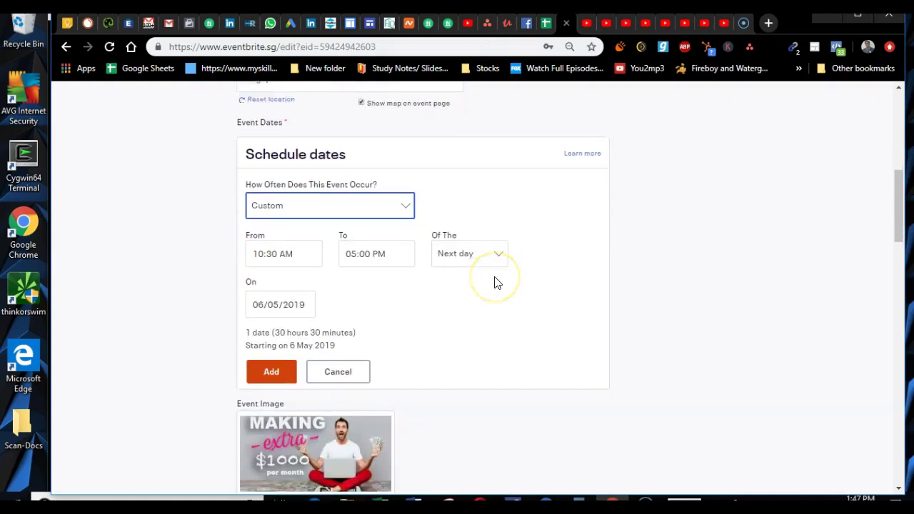
{"action": "left_click", "coordinate": [288, 230]}
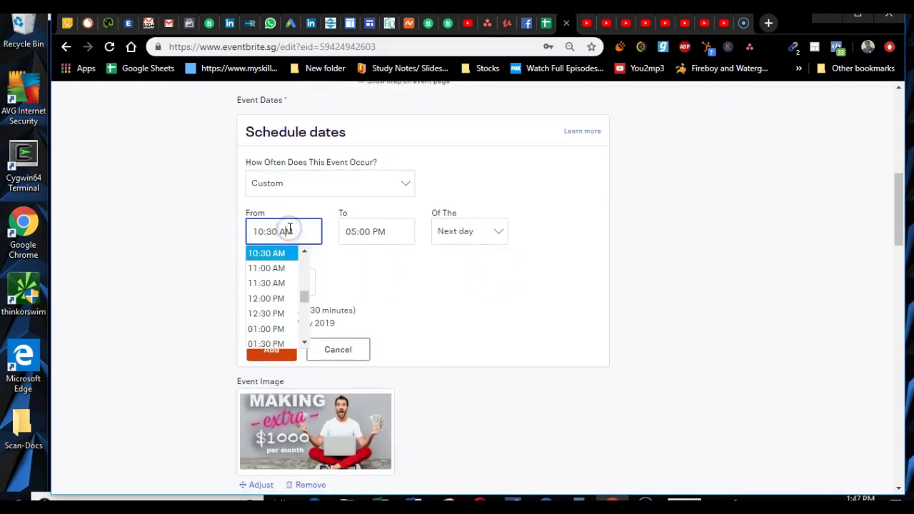
{"action": "left_click", "coordinate": [304, 251]}
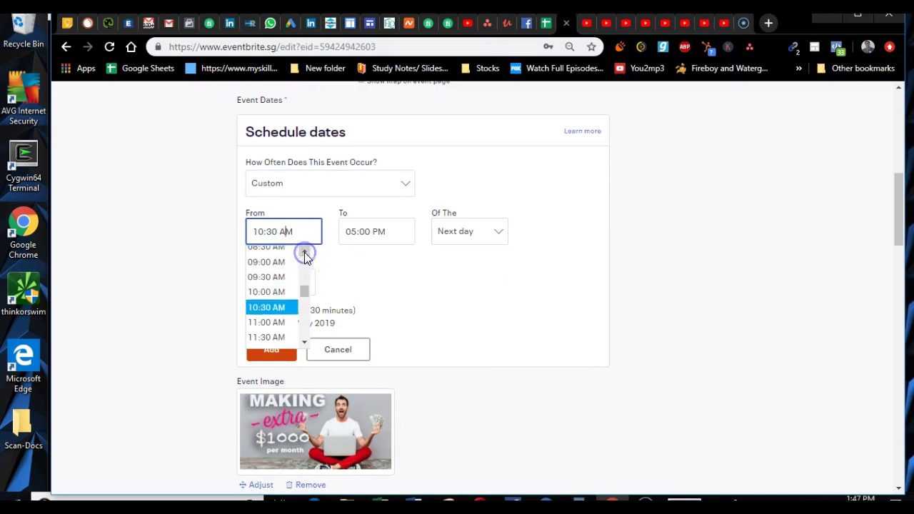
{"action": "left_click", "coordinate": [275, 276]}
{"action": "left_click", "coordinate": [350, 227]}
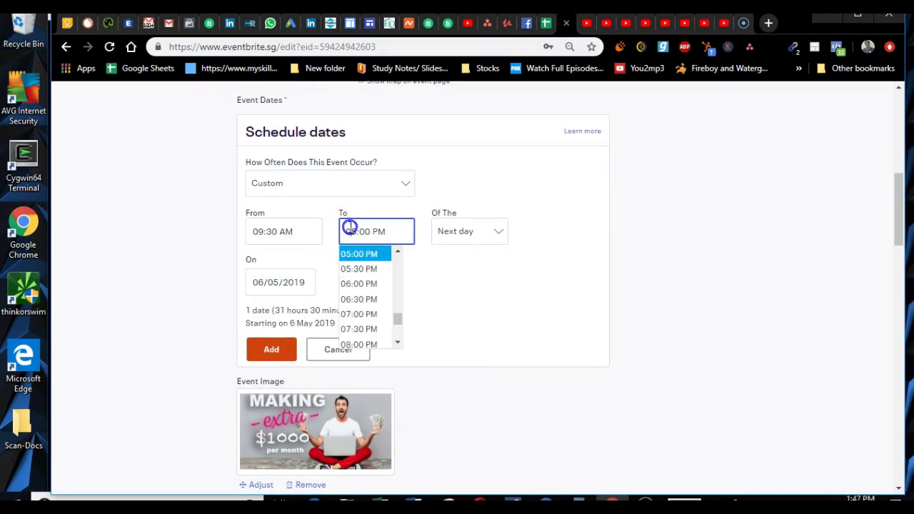
{"action": "left_click", "coordinate": [364, 268]}
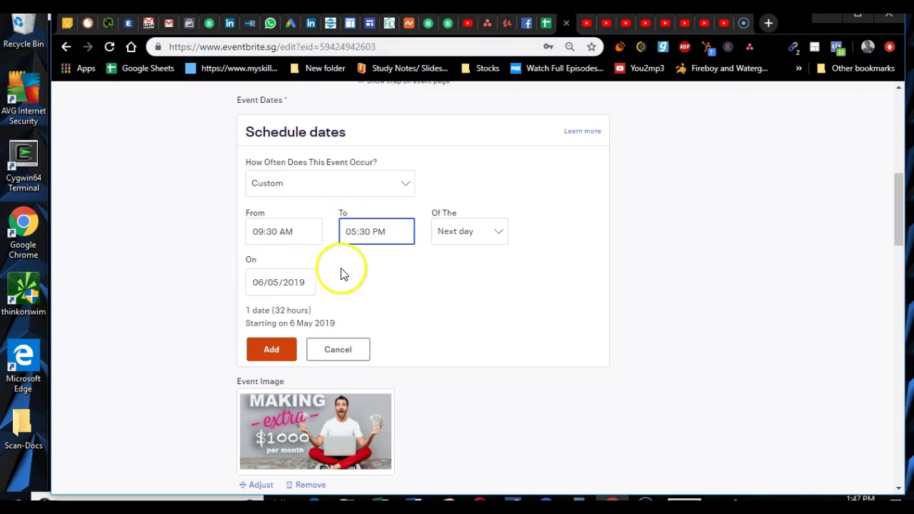
{"action": "left_click", "coordinate": [281, 285]}
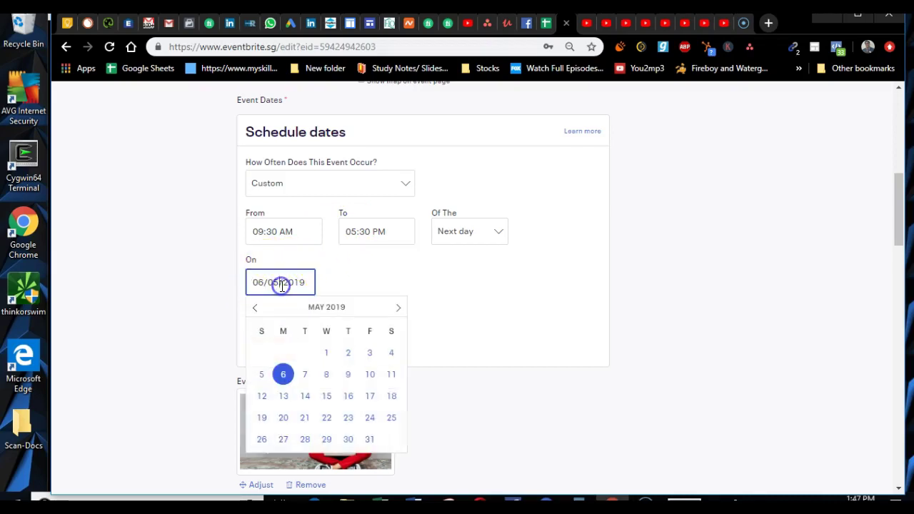
{"action": "left_click", "coordinate": [282, 374]}
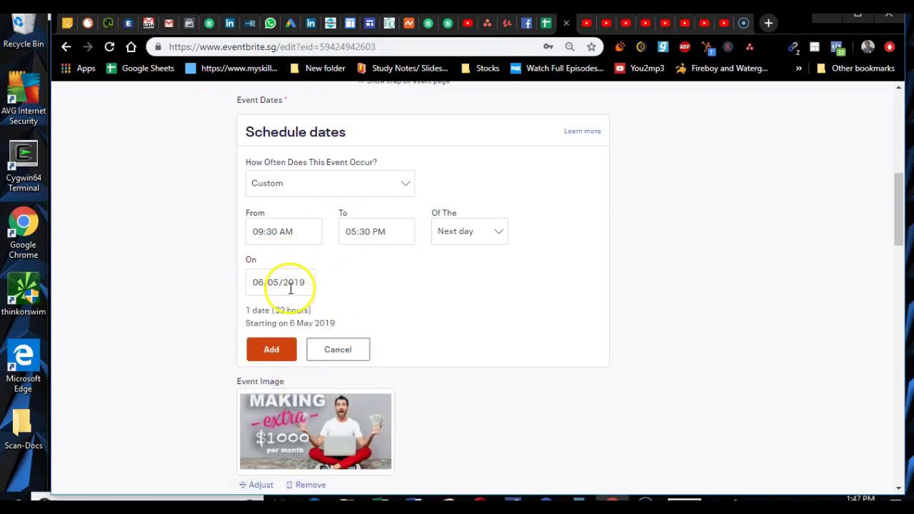
- Try the Same day, Next day and 2nd day options for the day on which the event ends
{"action": "left_click", "coordinate": [461, 235]}
{"action": "left_click", "coordinate": [471, 246]}
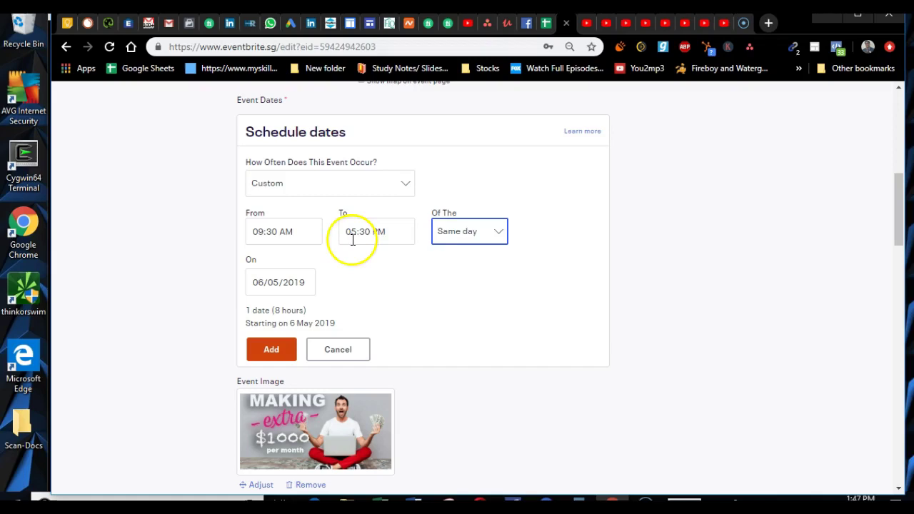
{"action": "left_click", "coordinate": [463, 237]}
{"action": "left_click", "coordinate": [465, 259]}
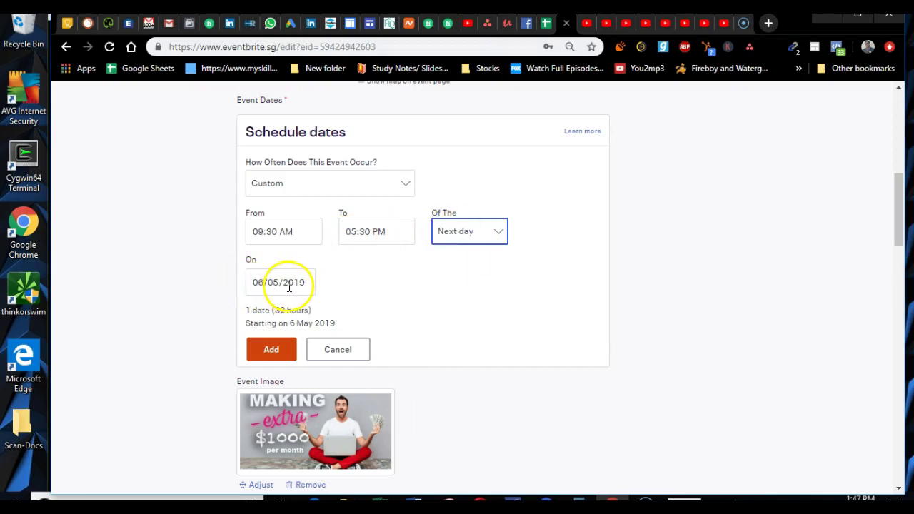
{"action": "left_click", "coordinate": [457, 232]}
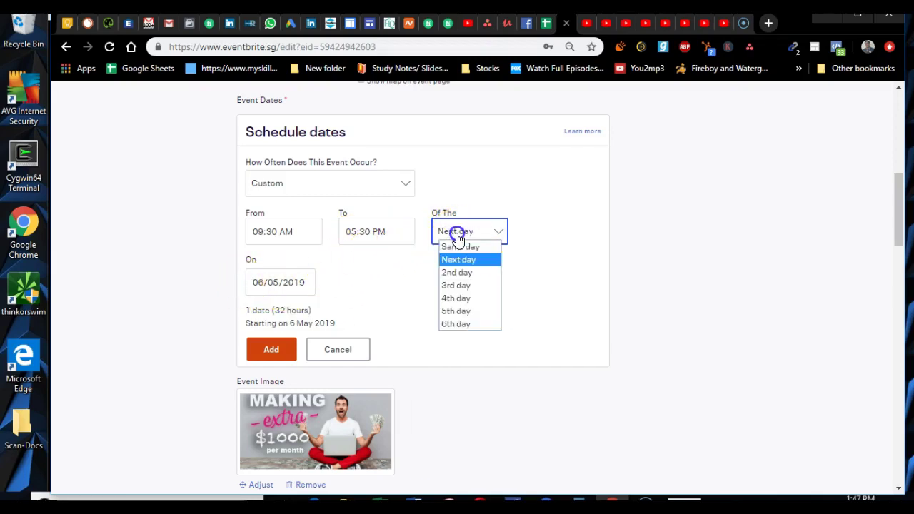
{"action": "left_click", "coordinate": [471, 279]}
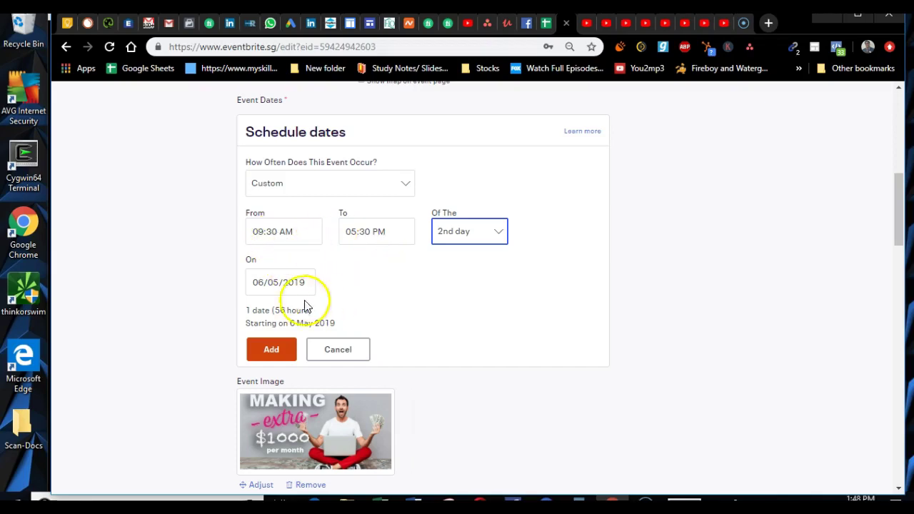
- Set the event to end on the Next day and add the date to the schedule
{"action": "left_click", "coordinate": [459, 232]}
{"action": "left_click", "coordinate": [469, 262]}
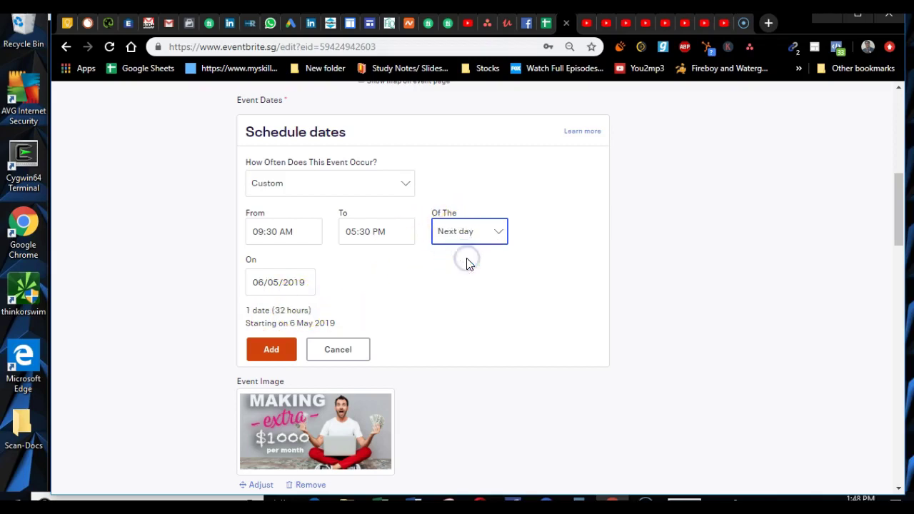
{"action": "left_click", "coordinate": [272, 352]}
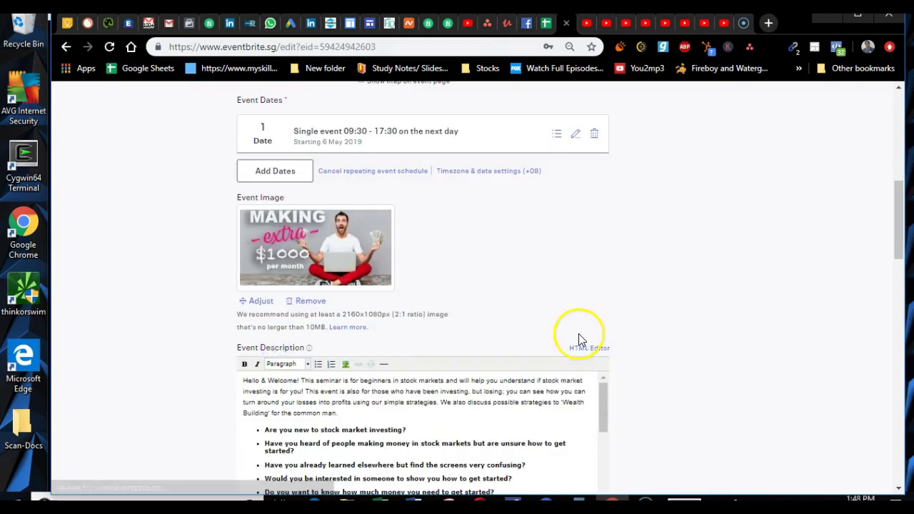
- Expand the added schedule entry to check its full start and end dates
{"action": "left_click", "coordinate": [557, 134]}
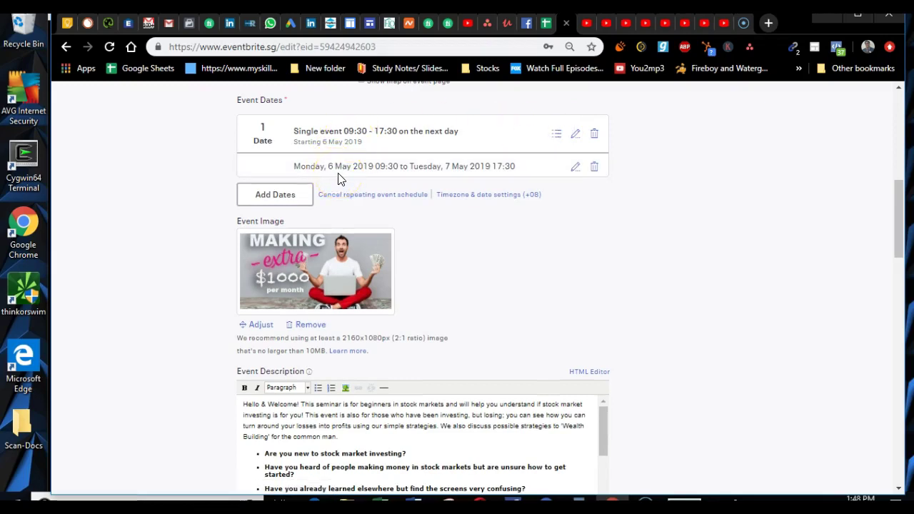
{"action": "left_click", "coordinate": [464, 166]}
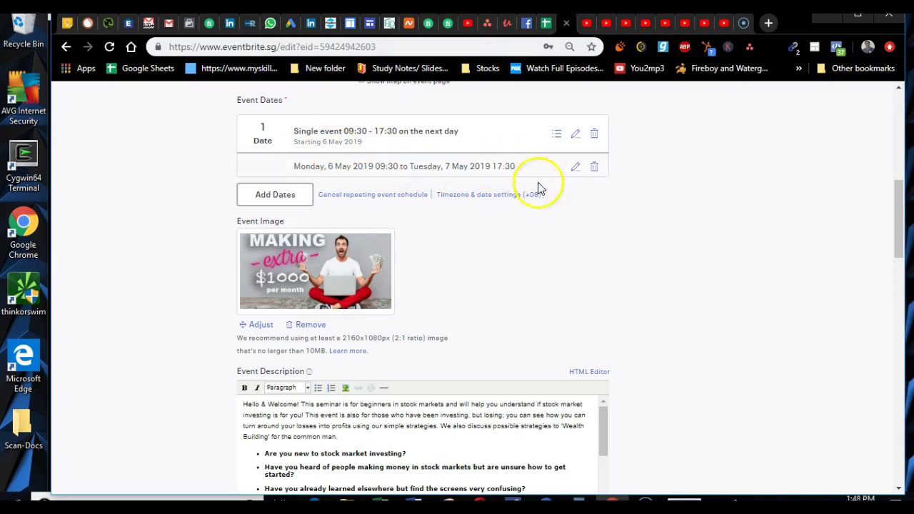
- Save the draft event with its new schedule
{"action": "scroll", "coordinate": [718, 271], "scroll_direction": "up", "scroll_amount": 6}
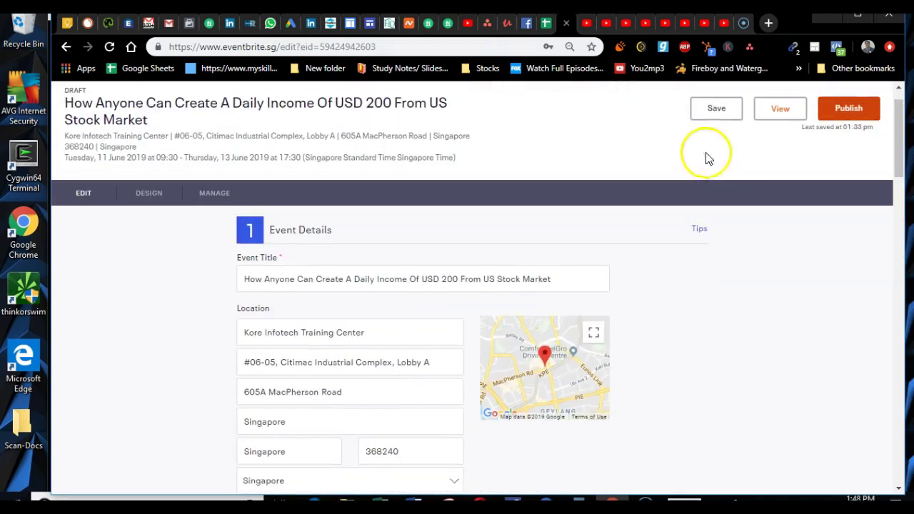
{"action": "left_click", "coordinate": [704, 119]}
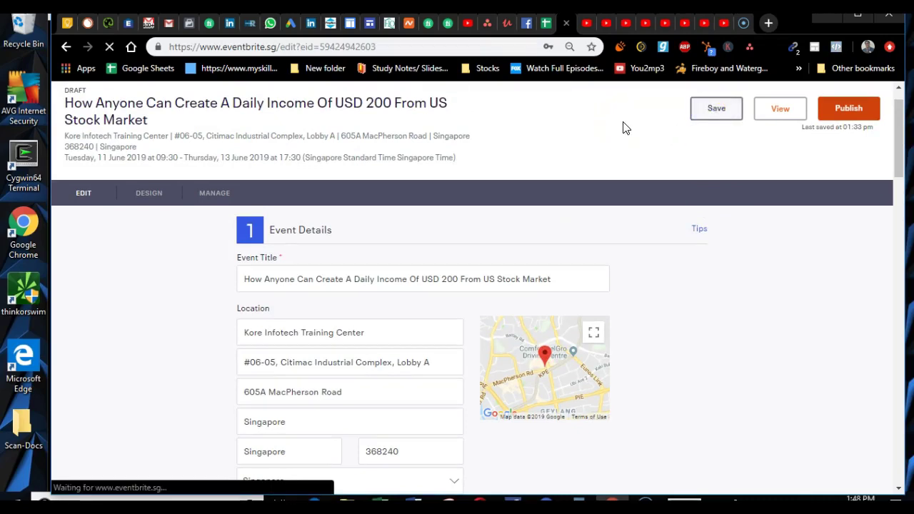
{"action": "left_click", "coordinate": [719, 134]}
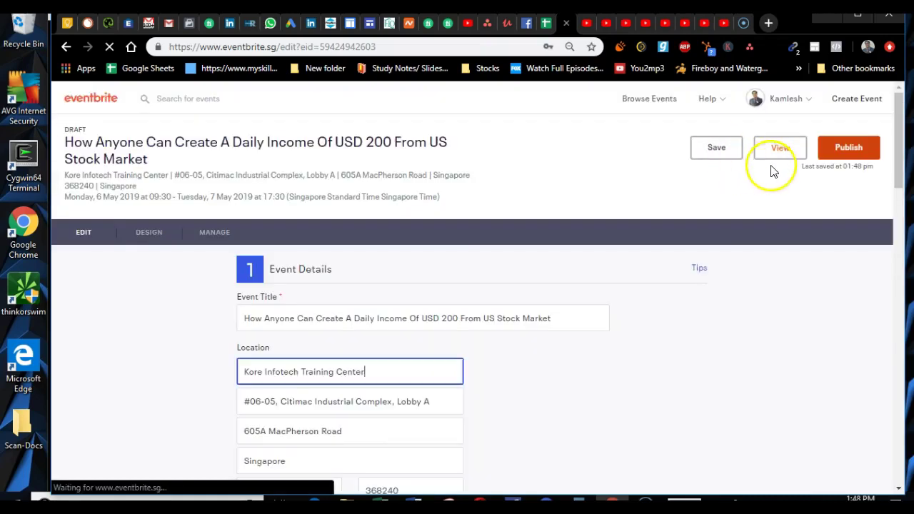
- Preview the event page and choose the Mon, 6 May (09:30) date
{"action": "left_click", "coordinate": [771, 151]}
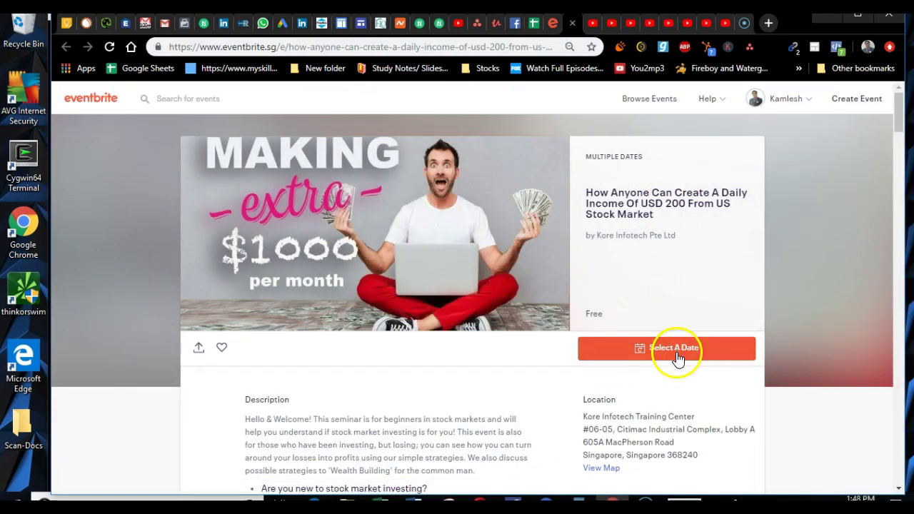
{"action": "left_click", "coordinate": [677, 355]}
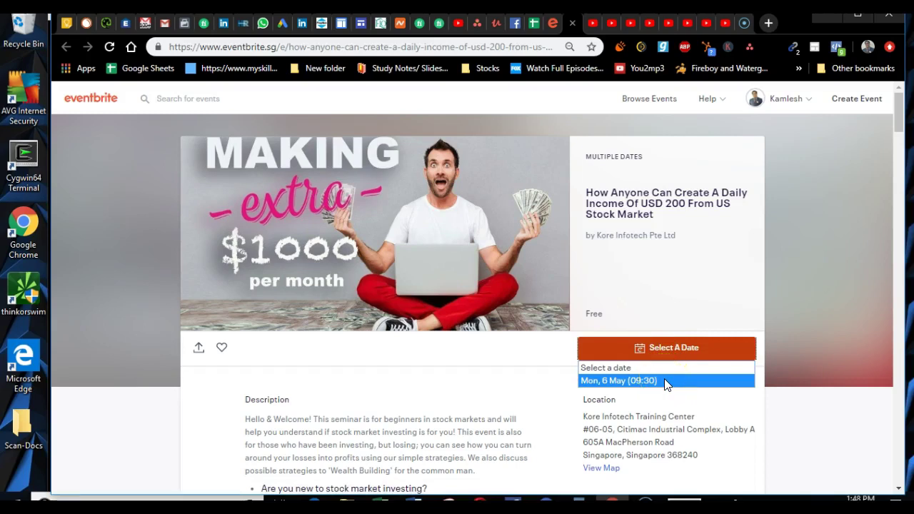
{"action": "left_click", "coordinate": [664, 381]}
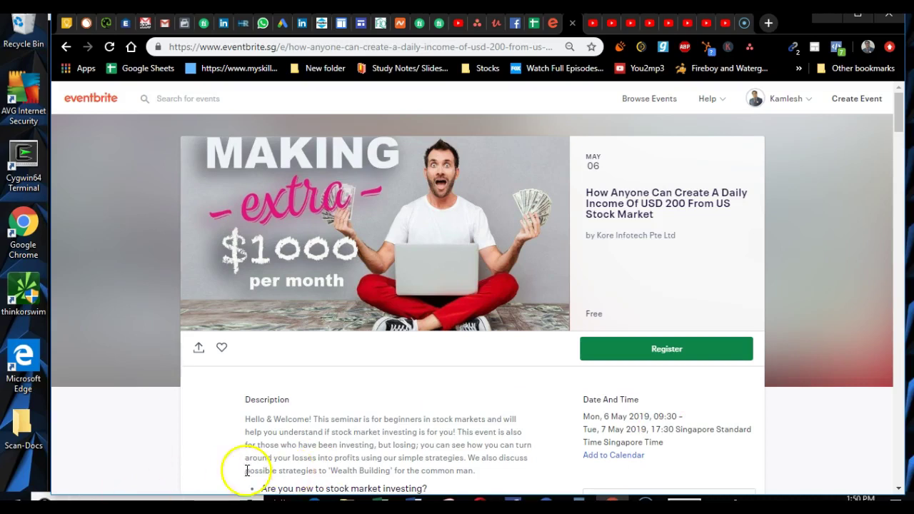
- Read through the event description on the previewed event page
{"action": "mouse_move", "coordinate": [644, 503]}
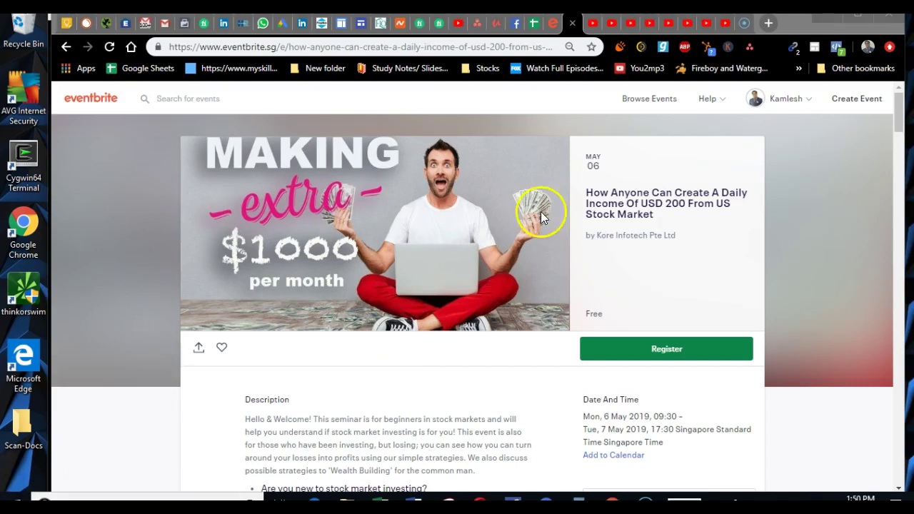
{"action": "left_click", "coordinate": [826, 14]}
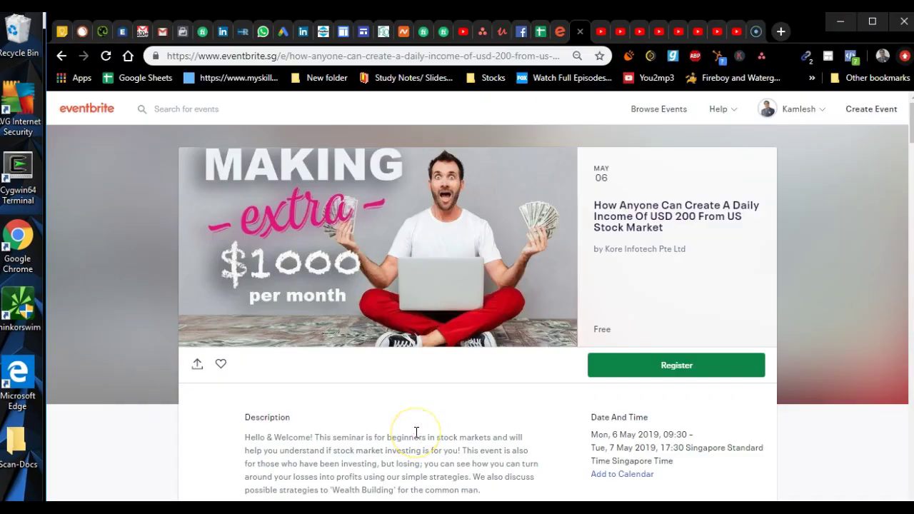
{"action": "scroll", "coordinate": [416, 433], "scroll_direction": "down", "scroll_amount": 12}
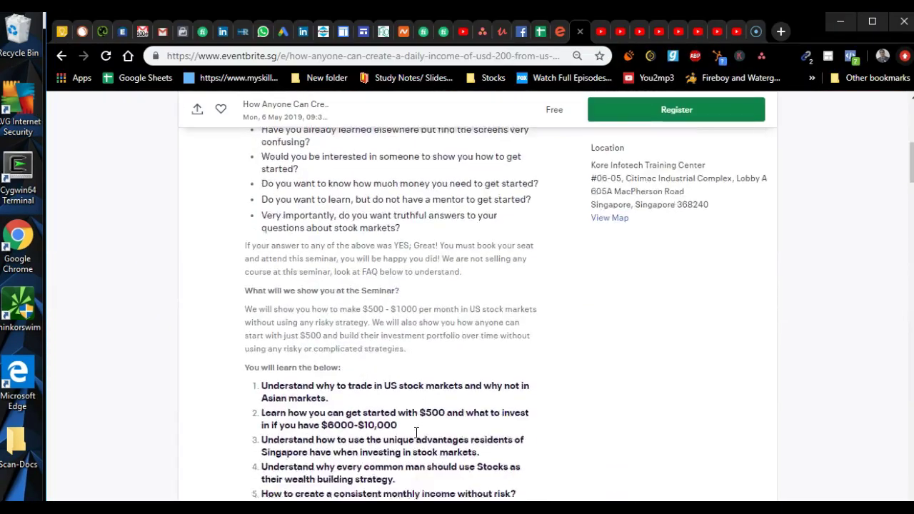
{"action": "scroll", "coordinate": [416, 432], "scroll_direction": "down", "scroll_amount": 3}
{"action": "scroll", "coordinate": [416, 432], "scroll_direction": "up", "scroll_amount": 2}
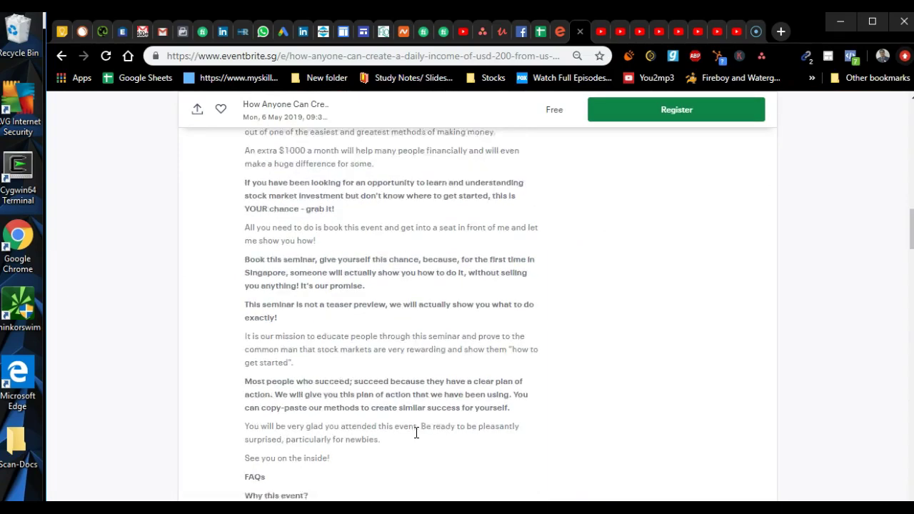
- Return to the event's edit page and delete the single event date starting 6 May 2019
{"action": "left_click", "coordinate": [556, 30]}
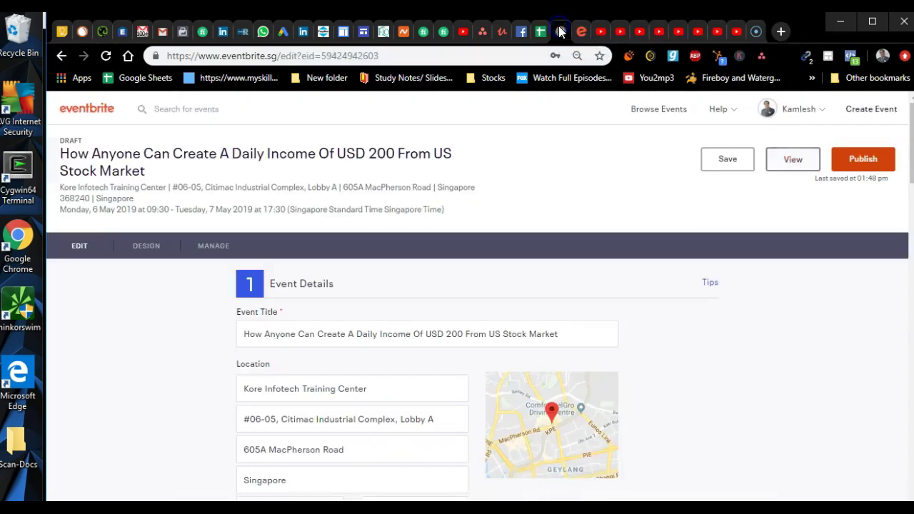
{"action": "scroll", "coordinate": [207, 382], "scroll_direction": "down", "scroll_amount": 10}
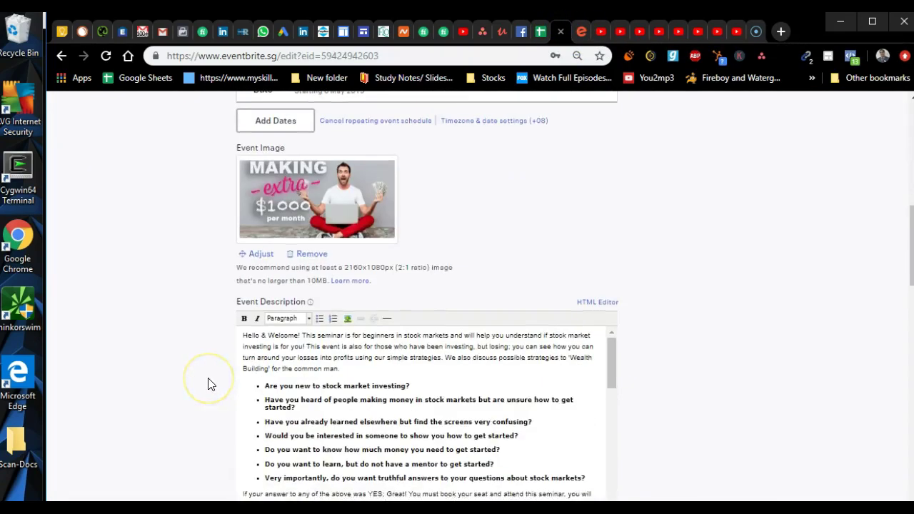
{"action": "scroll", "coordinate": [208, 384], "scroll_direction": "up", "scroll_amount": 2}
{"action": "scroll", "coordinate": [208, 384], "scroll_direction": "down", "scroll_amount": 3}
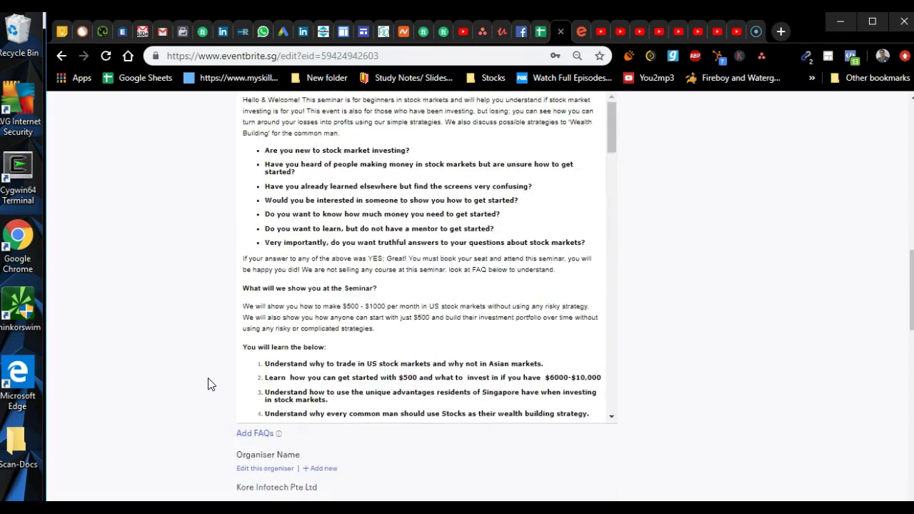
{"action": "scroll", "coordinate": [207, 384], "scroll_direction": "up", "scroll_amount": 6}
{"action": "scroll", "coordinate": [208, 385], "scroll_direction": "up", "scroll_amount": 1}
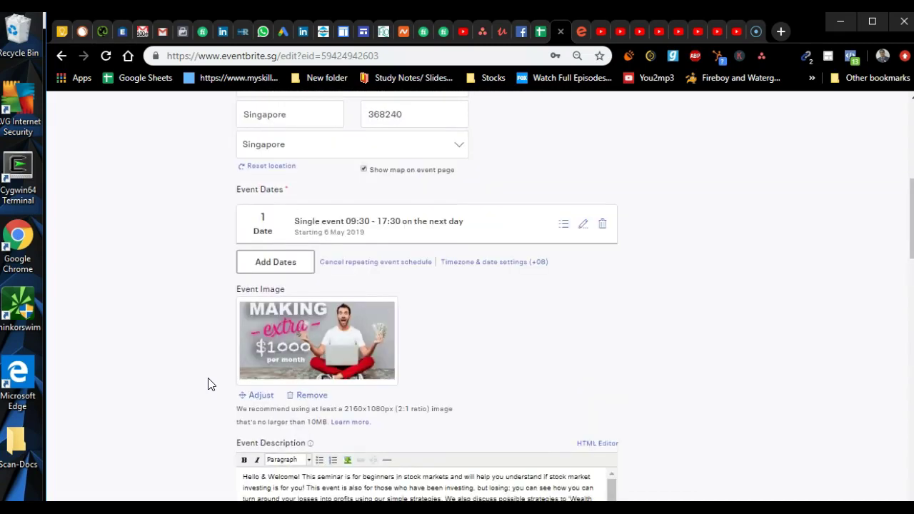
{"action": "scroll", "coordinate": [208, 384], "scroll_direction": "up", "scroll_amount": 1}
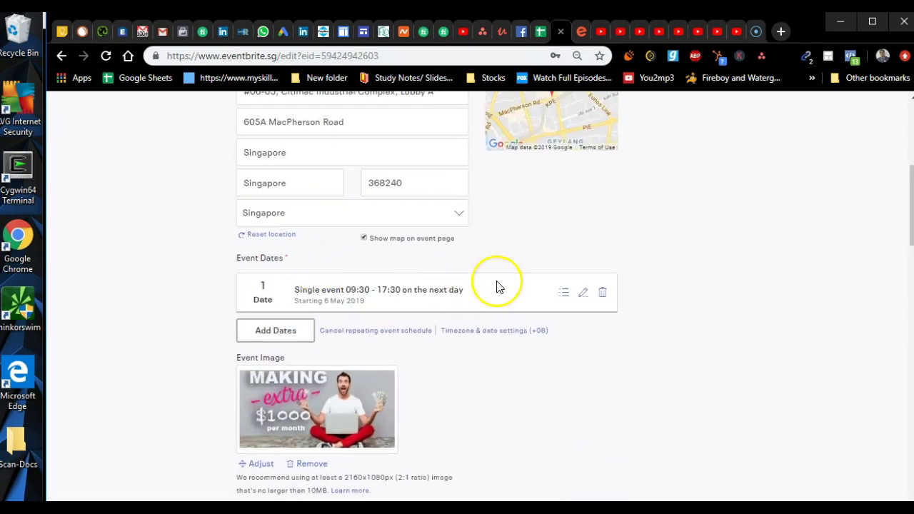
{"action": "left_click", "coordinate": [603, 292]}
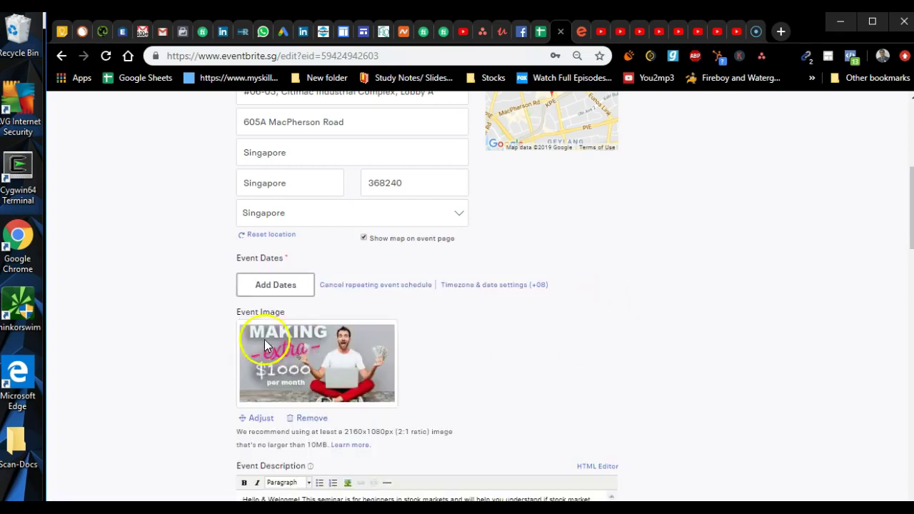
- Start adding dates to the event and set how often it occurs to Monthly
{"action": "left_click", "coordinate": [274, 286]}
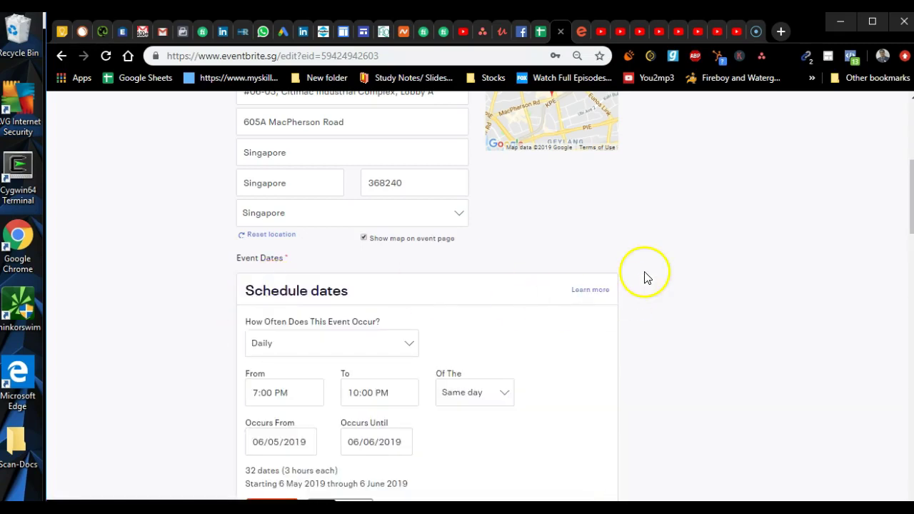
{"action": "scroll", "coordinate": [645, 276], "scroll_direction": "down", "scroll_amount": 1}
{"action": "scroll", "coordinate": [644, 277], "scroll_direction": "down", "scroll_amount": 1}
{"action": "left_click", "coordinate": [372, 222]}
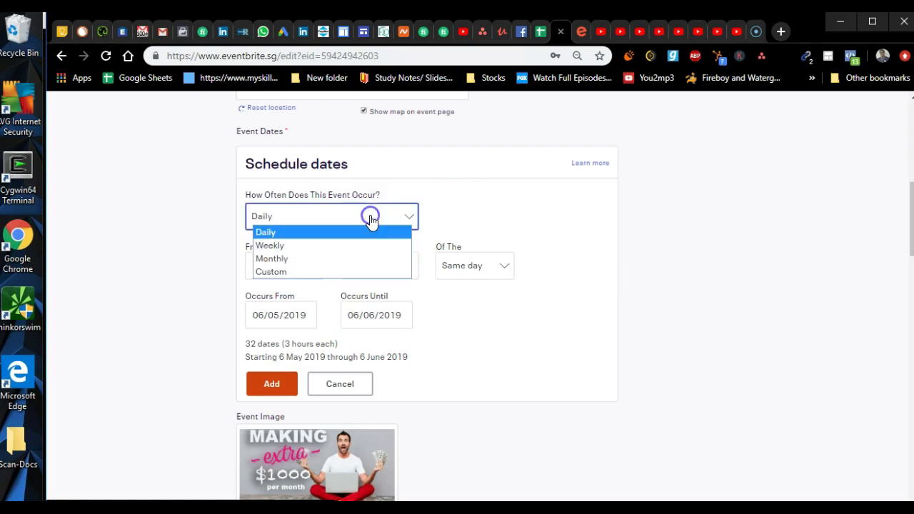
{"action": "left_click", "coordinate": [285, 258]}
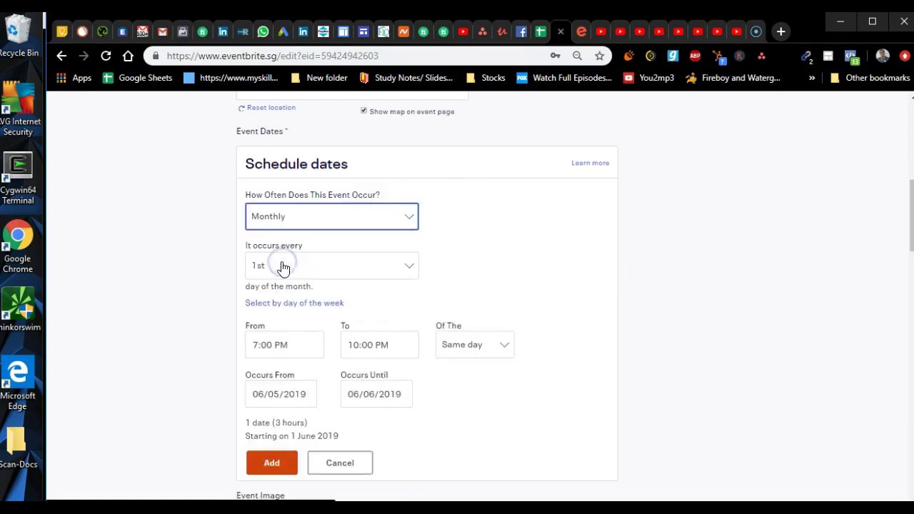
{"action": "left_click", "coordinate": [318, 227]}
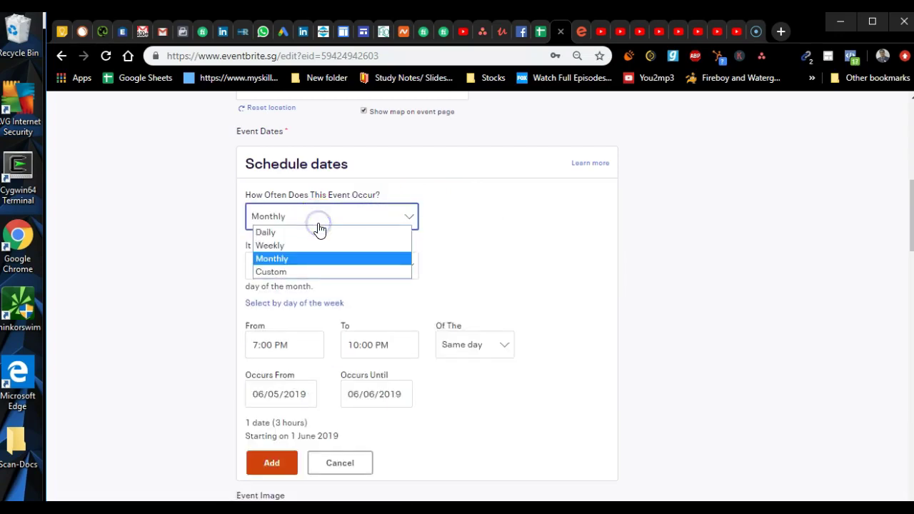
{"action": "left_click", "coordinate": [544, 239]}
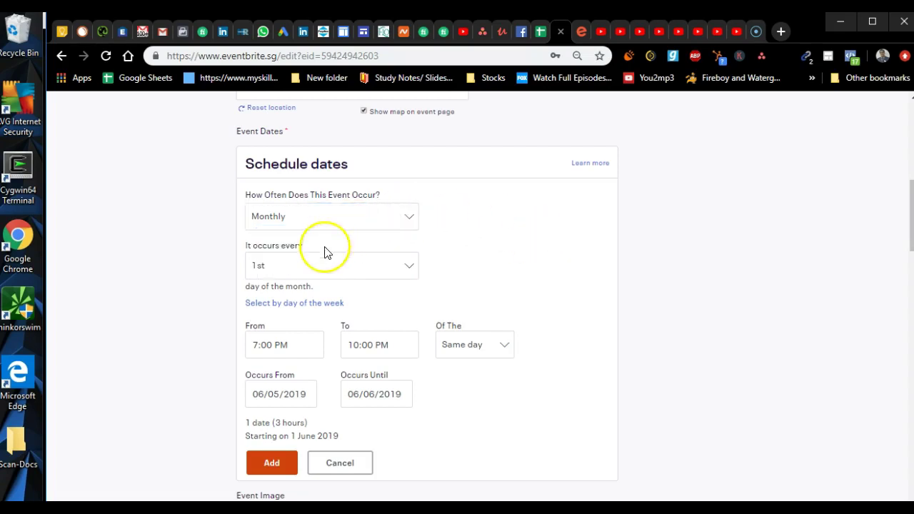
{"action": "left_click", "coordinate": [318, 265]}
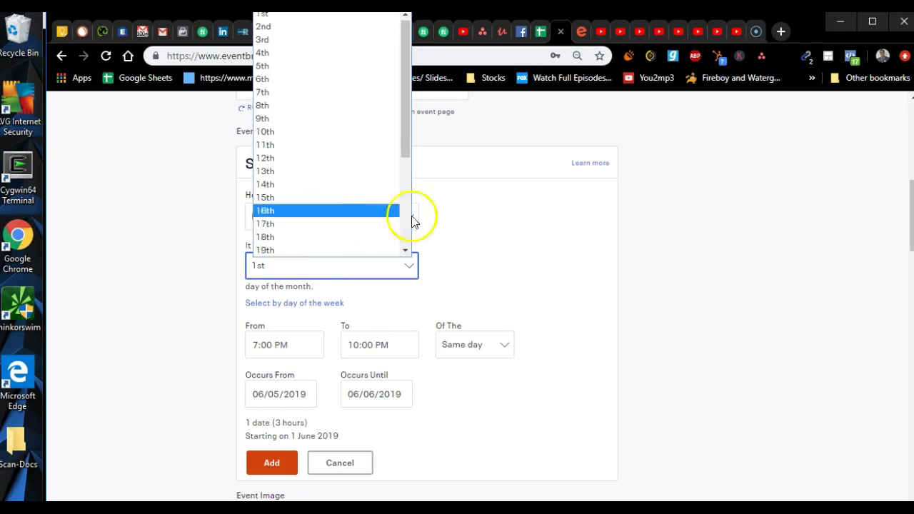
{"action": "left_click", "coordinate": [522, 207]}
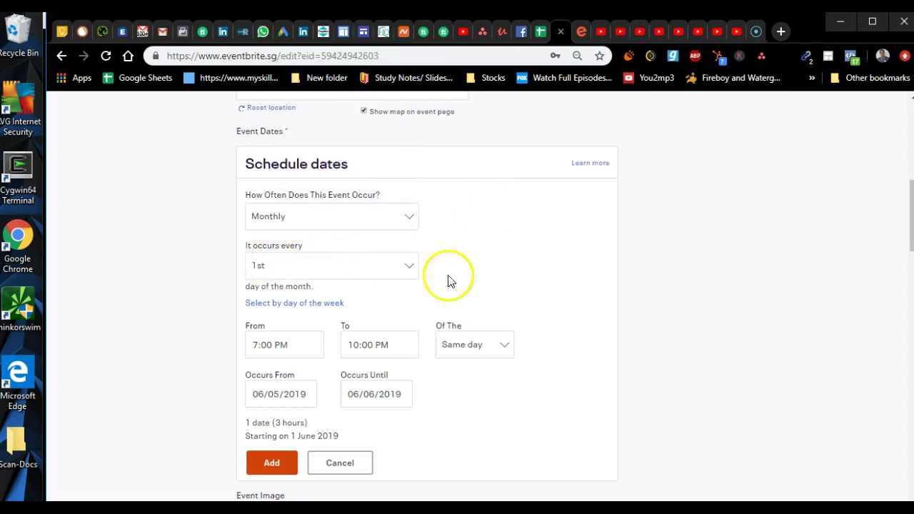
- Repeat the monthly schedule by day of the week, on the first Sunday and Saturday
{"action": "left_click", "coordinate": [312, 302]}
{"action": "left_click", "coordinate": [491, 264]}
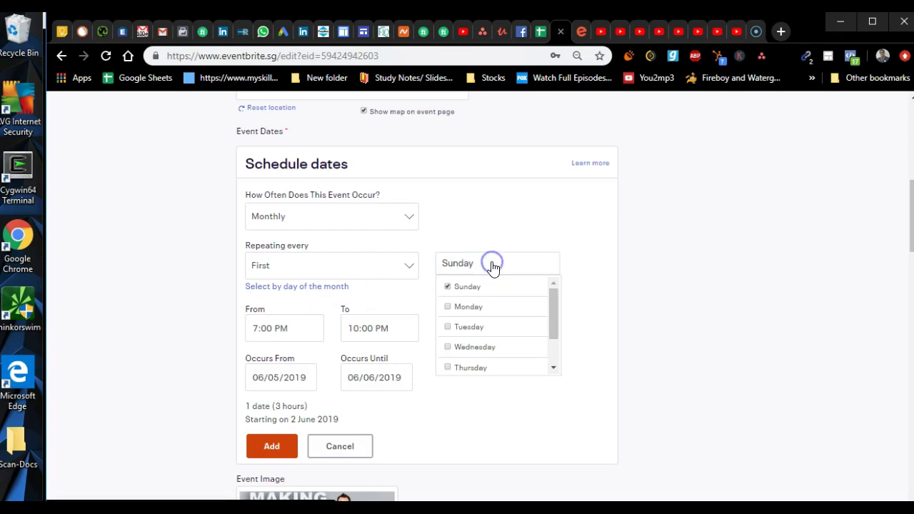
{"action": "left_click_drag", "start_coordinate": [556, 304], "coordinate": [557, 330]}
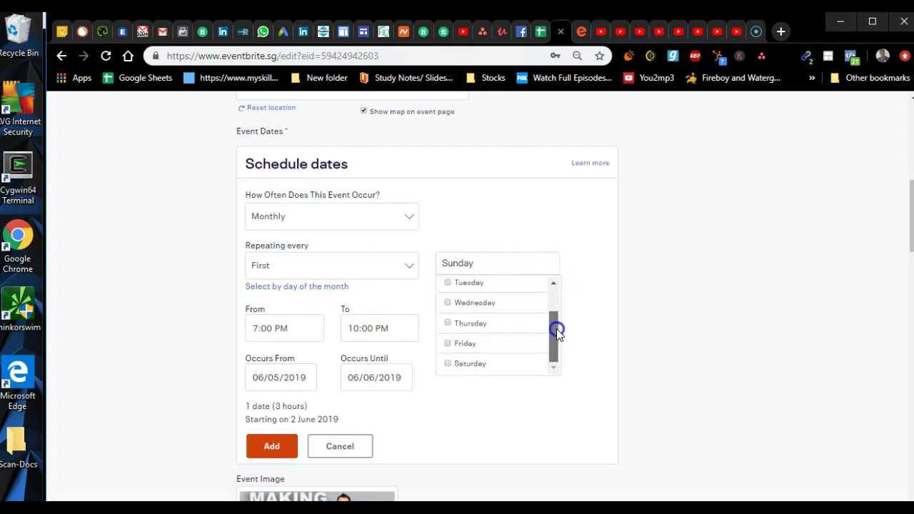
{"action": "left_click", "coordinate": [447, 364]}
{"action": "left_click", "coordinate": [580, 252]}
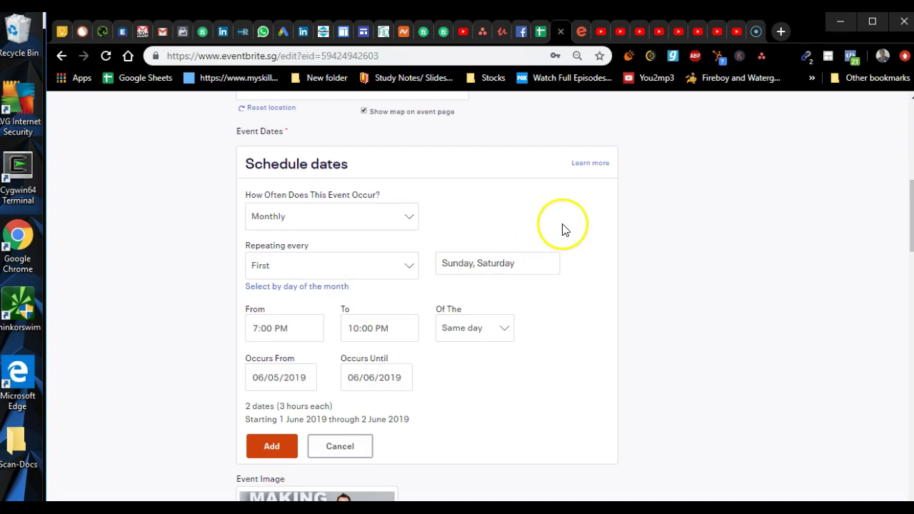
- Set the start time of the recurring dates to 10:00 AM
{"action": "scroll", "coordinate": [560, 265], "scroll_direction": "down", "scroll_amount": 1}
{"action": "scroll", "coordinate": [561, 261], "scroll_direction": "down", "scroll_amount": 1}
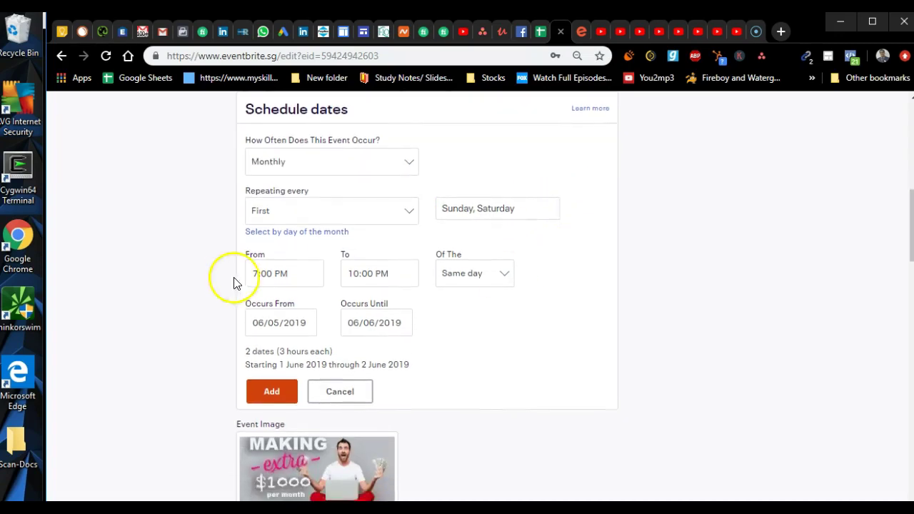
{"action": "left_click", "coordinate": [290, 272]}
{"action": "scroll", "coordinate": [307, 311], "scroll_direction": "up", "scroll_amount": 5}
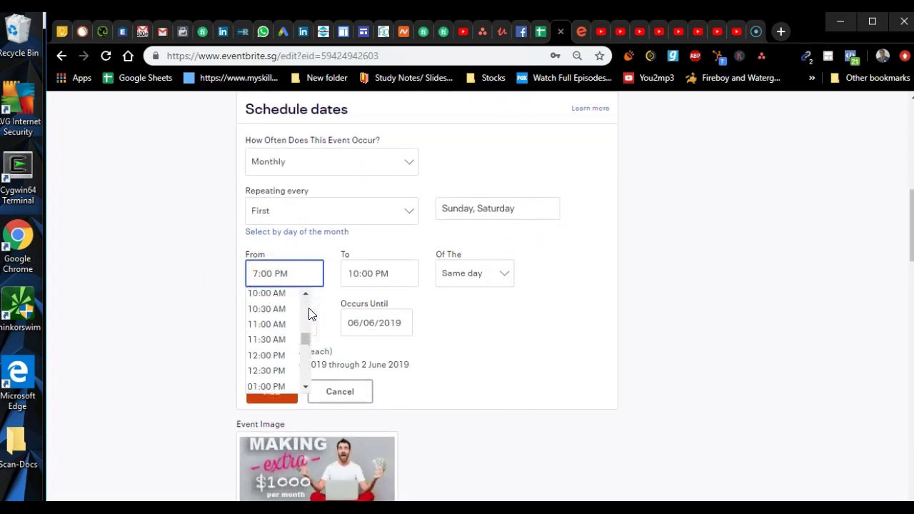
{"action": "left_click", "coordinate": [265, 293]}
- Set the end time of the recurring dates to 12:00 PM
{"action": "left_click", "coordinate": [365, 268]}
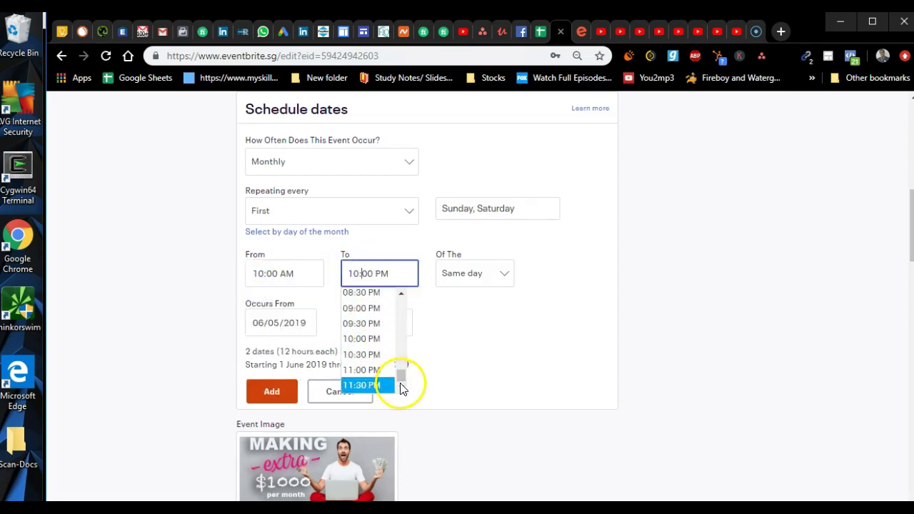
{"action": "left_click", "coordinate": [400, 386]}
{"action": "left_click", "coordinate": [401, 306]}
{"action": "left_click", "coordinate": [401, 305]}
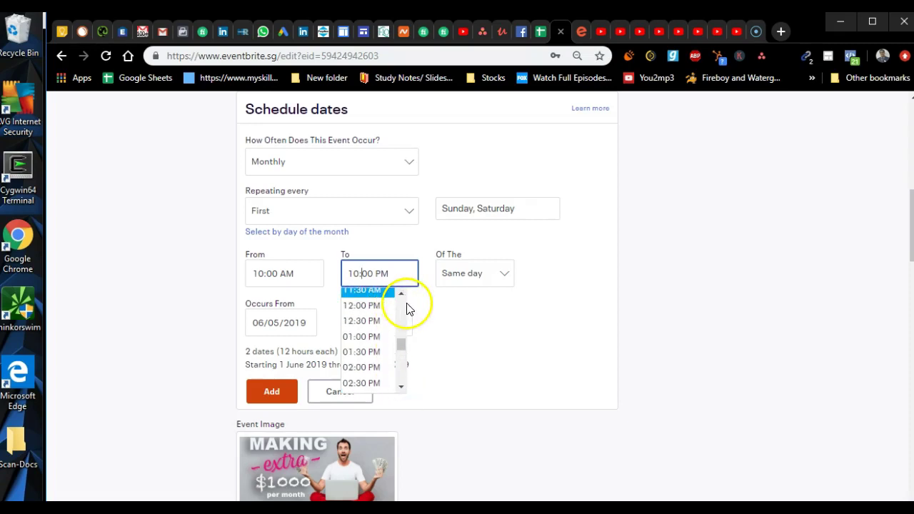
{"action": "left_click", "coordinate": [375, 308]}
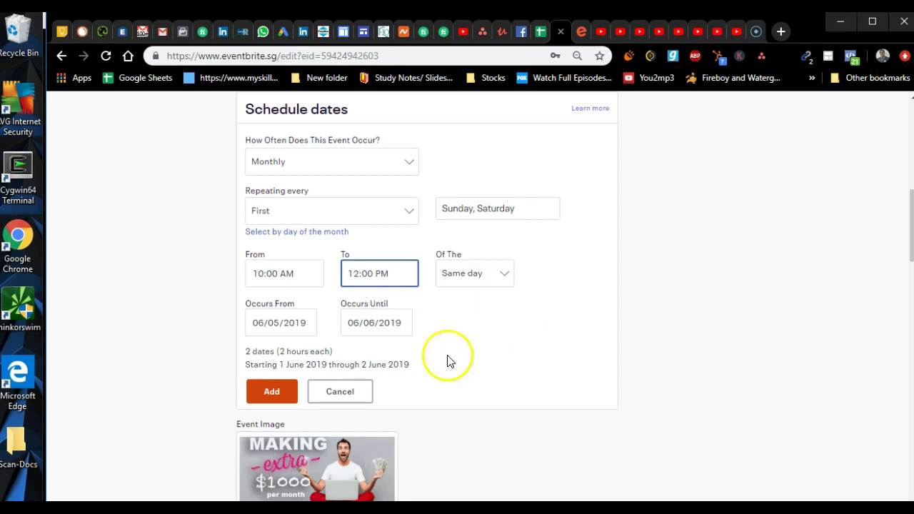
{"action": "left_click", "coordinate": [472, 339]}
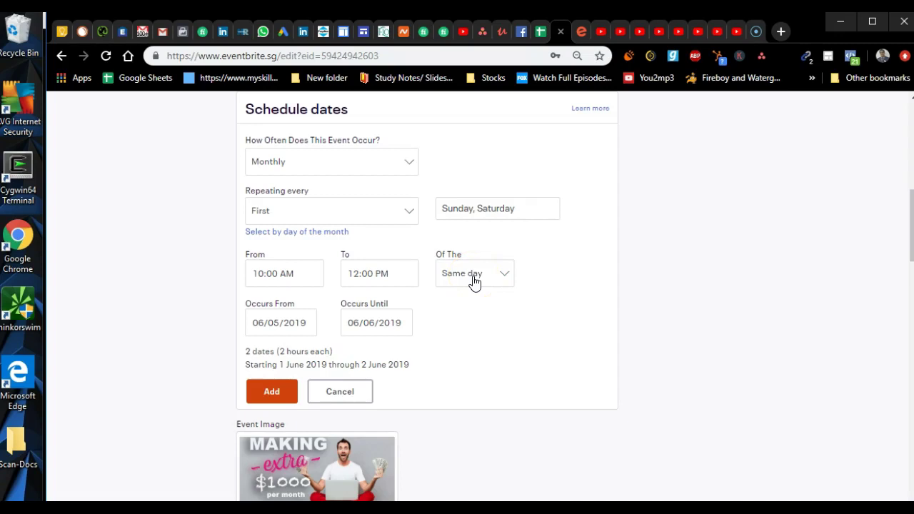
- Re-enter 06/05/2019 as the date the recurring schedule occurs from
{"action": "left_click", "coordinate": [267, 326]}
{"action": "left_click", "coordinate": [283, 417]}
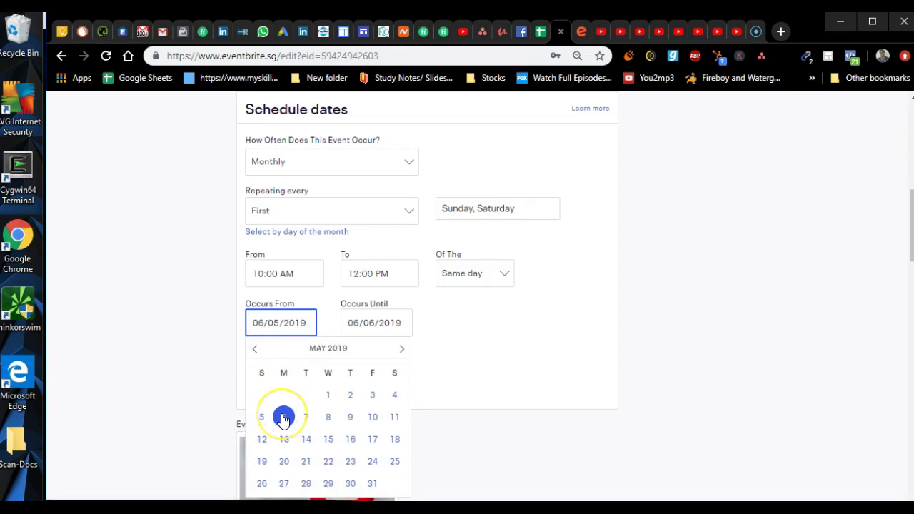
{"action": "left_click", "coordinate": [279, 348]}
{"action": "left_click", "coordinate": [273, 324]}
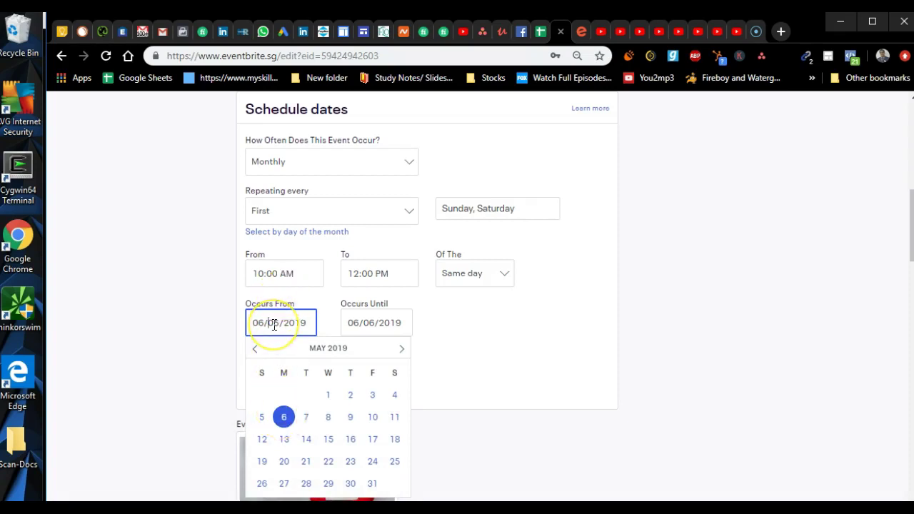
{"action": "key", "text": "Delete"}
{"action": "type", "text": "5"}
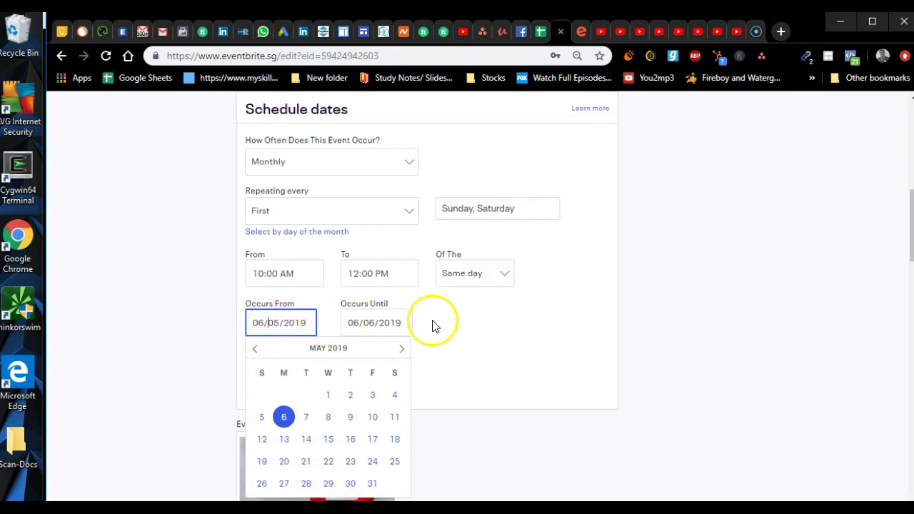
{"action": "left_click", "coordinate": [435, 324]}
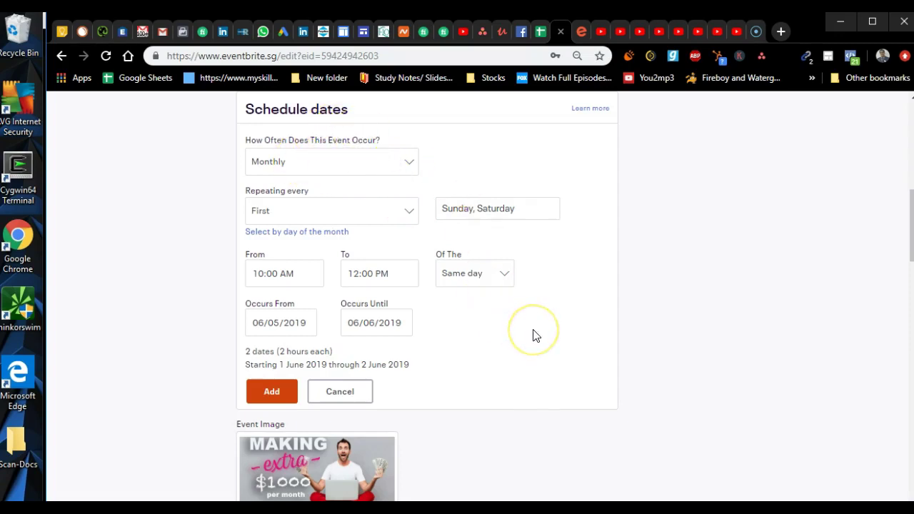
- Set the recurring schedule to occur from 01/05/2019 until 31/07/2019
{"action": "left_click", "coordinate": [283, 323]}
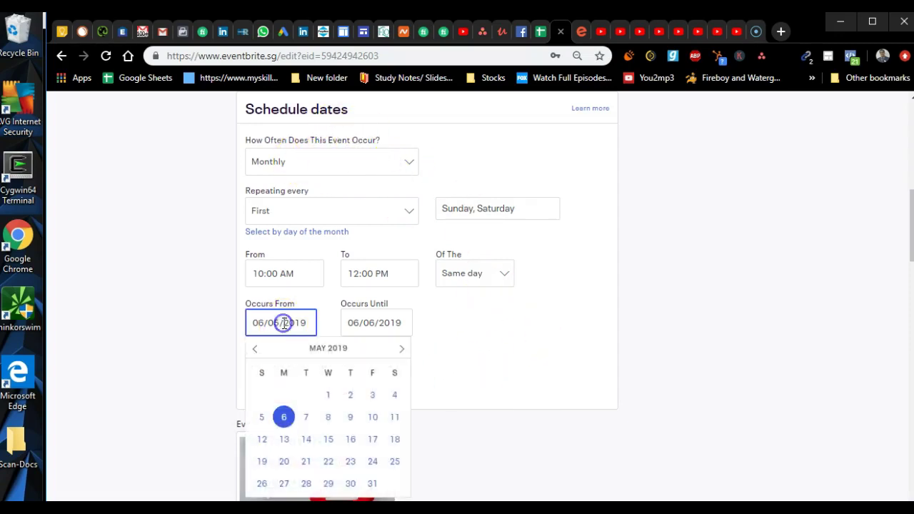
{"action": "left_click", "coordinate": [327, 395]}
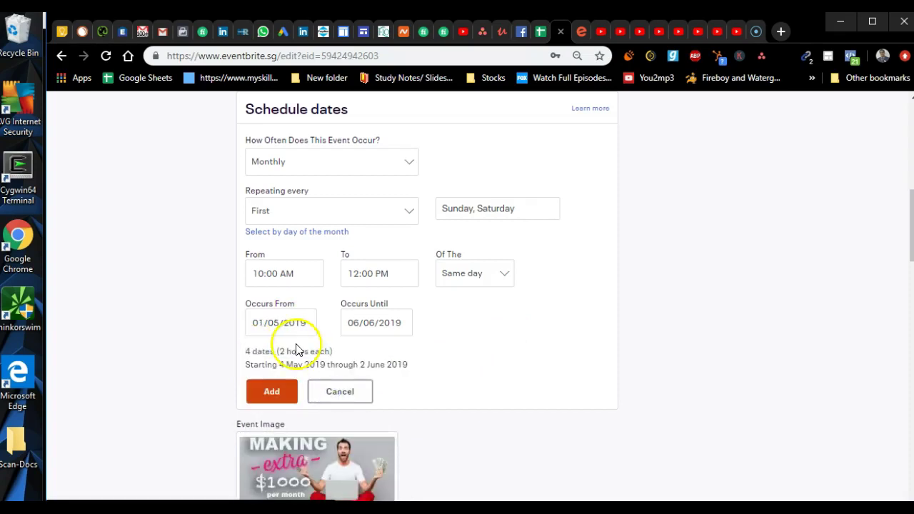
{"action": "left_click", "coordinate": [363, 323]}
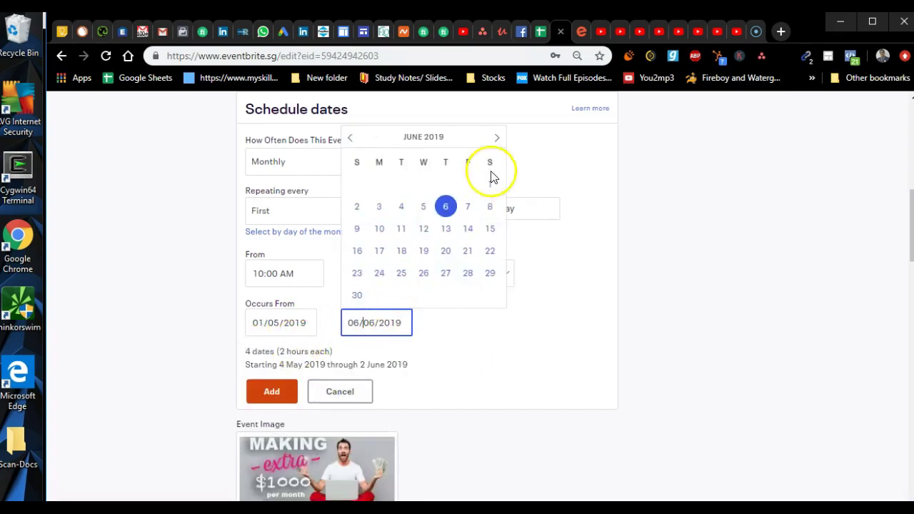
{"action": "left_click", "coordinate": [499, 137]}
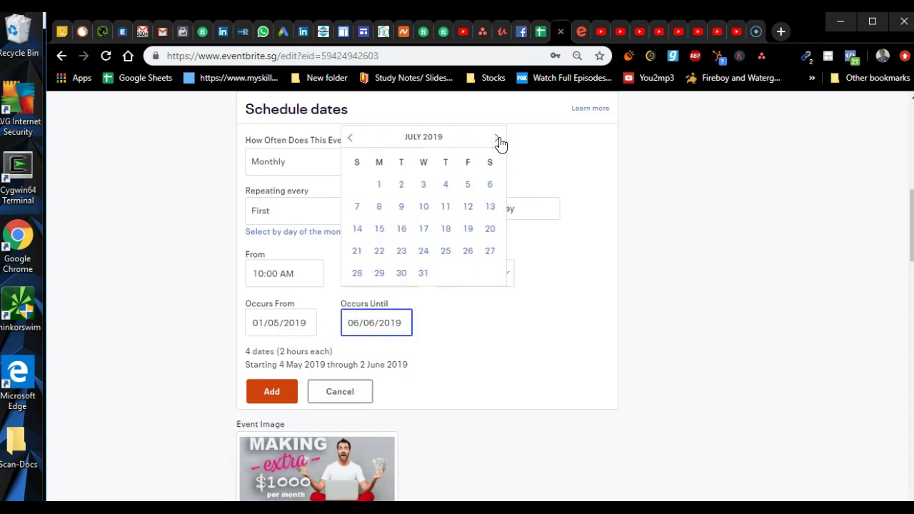
{"action": "left_click", "coordinate": [423, 276]}
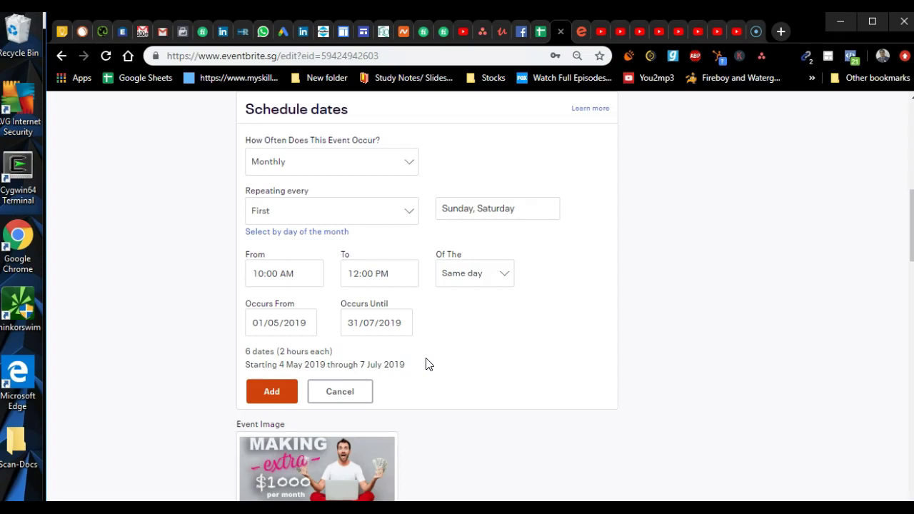
{"action": "left_click", "coordinate": [452, 353]}
{"action": "left_click", "coordinate": [288, 333]}
{"action": "left_click", "coordinate": [527, 357]}
- Switch the monthly recurrence to day of the month and set it to every 6th
{"action": "left_click", "coordinate": [324, 233]}
{"action": "left_click", "coordinate": [299, 211]}
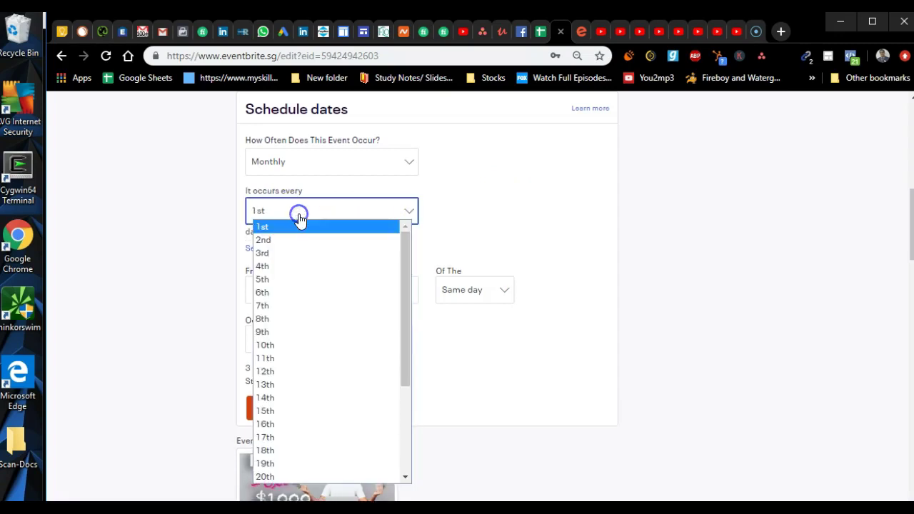
{"action": "left_click", "coordinate": [300, 294]}
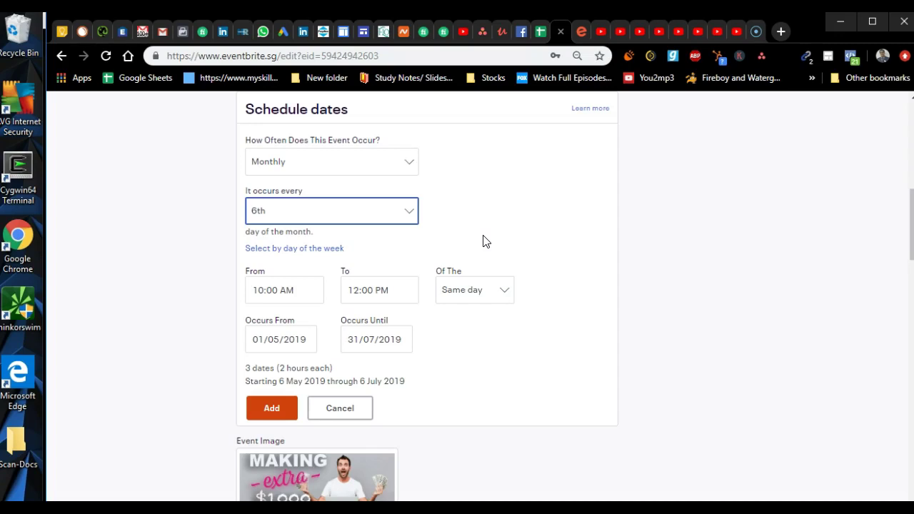
- Open the choices for how often the event occurs
{"action": "left_click", "coordinate": [379, 164]}
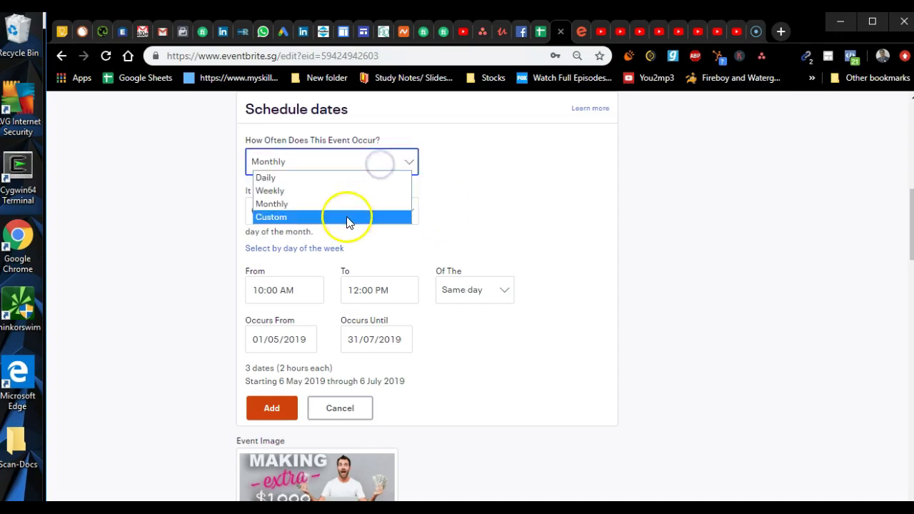